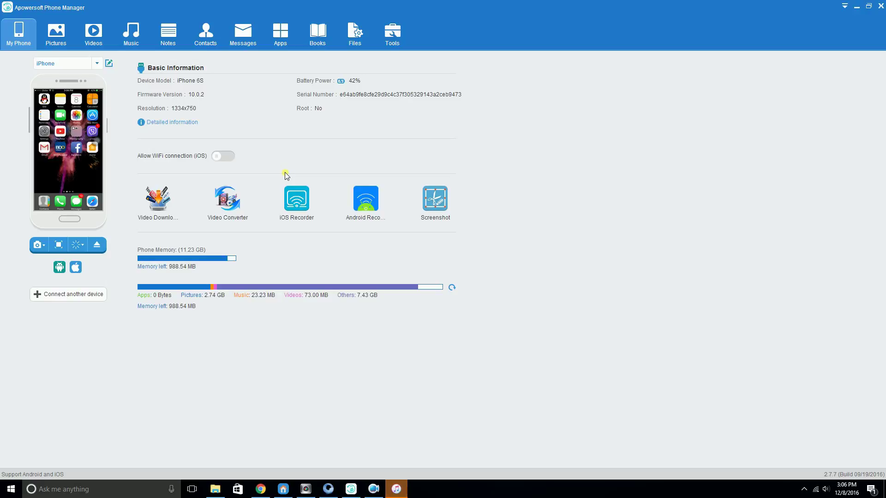
# - Launch iOS Recorder, check the PC volume, and bring the mirrored iPhone window forward
pyautogui.click(296, 205)
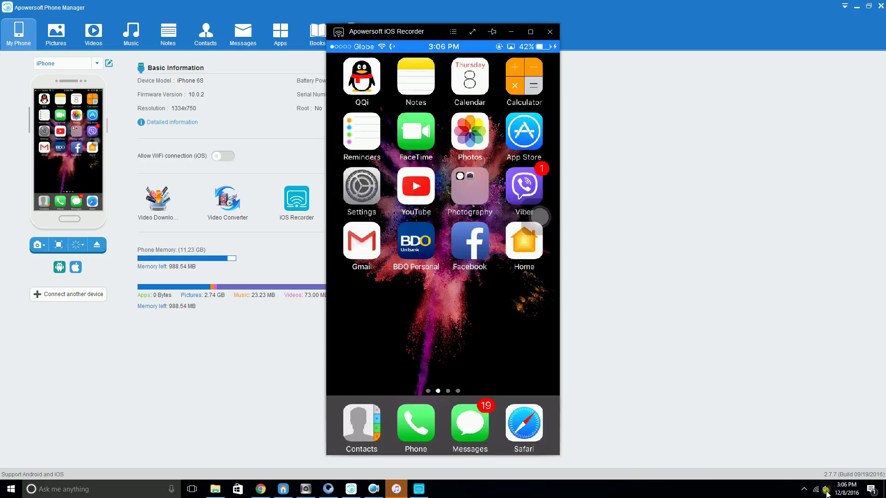
pyautogui.click(825, 490)
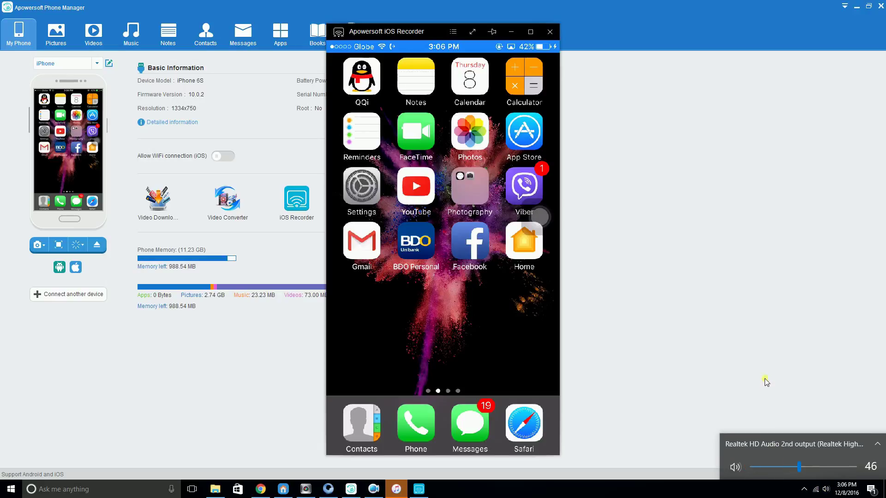
pyautogui.click(671, 384)
pyautogui.click(418, 489)
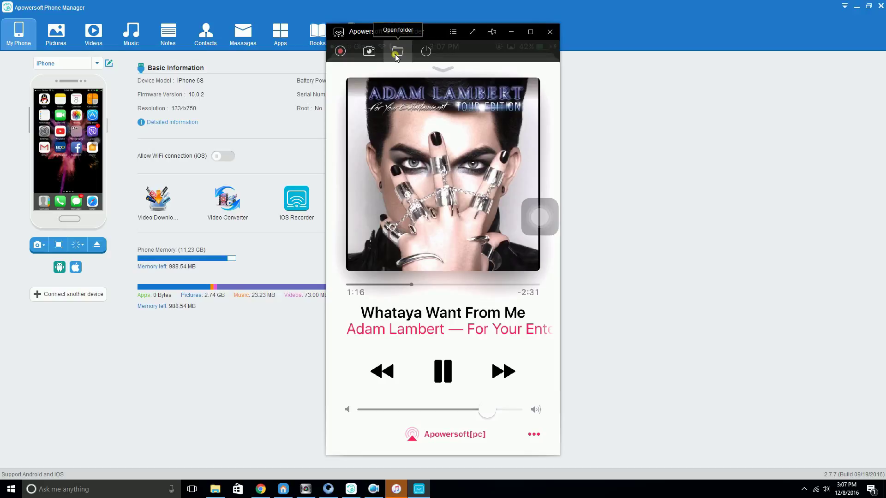
# - Stop mirroring the iPhone screen and close the iOS Recorder window
pyautogui.click(426, 52)
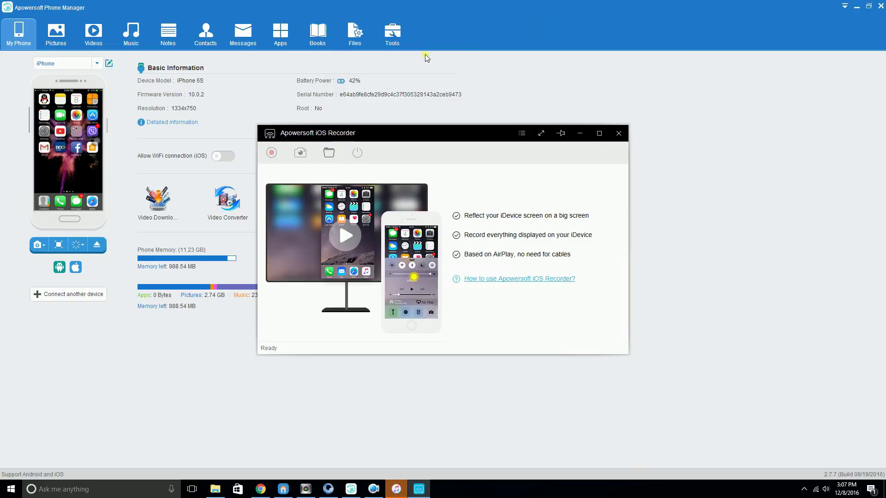
pyautogui.click(618, 133)
# - Confirm quitting the recorder, then disconnect the iPhone from Phone Manager
pyautogui.click(502, 272)
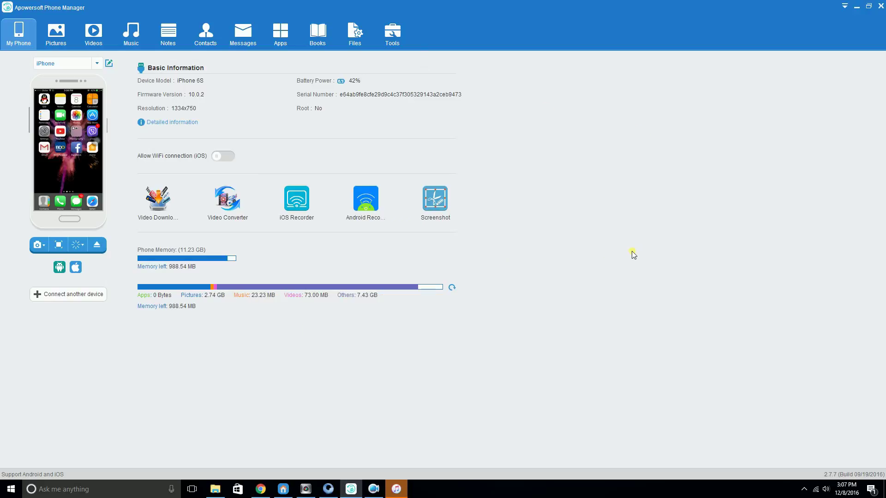
pyautogui.click(97, 248)
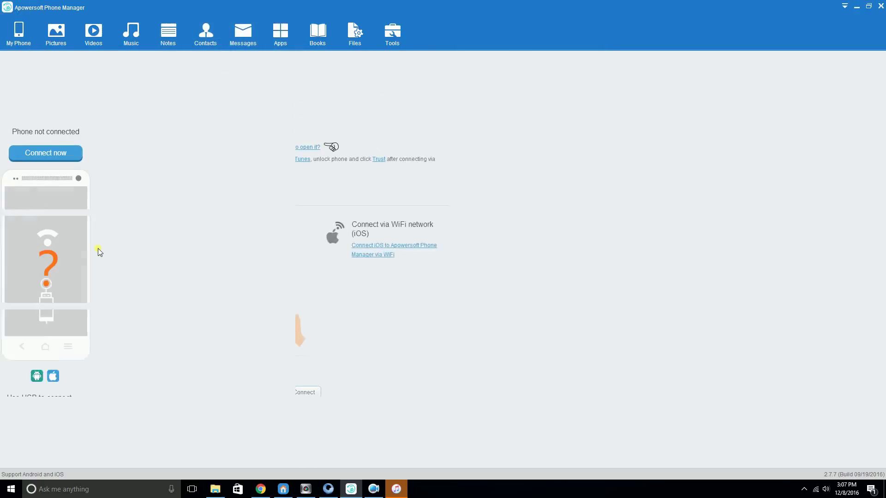